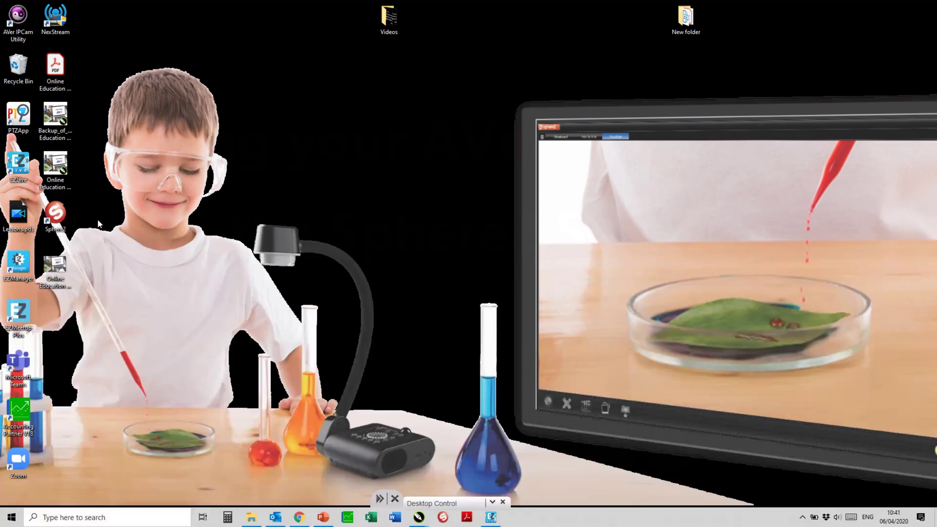
- Launch AVer Sphere2 from its desktop shortcut and maximise its window
double_click(68, 217)
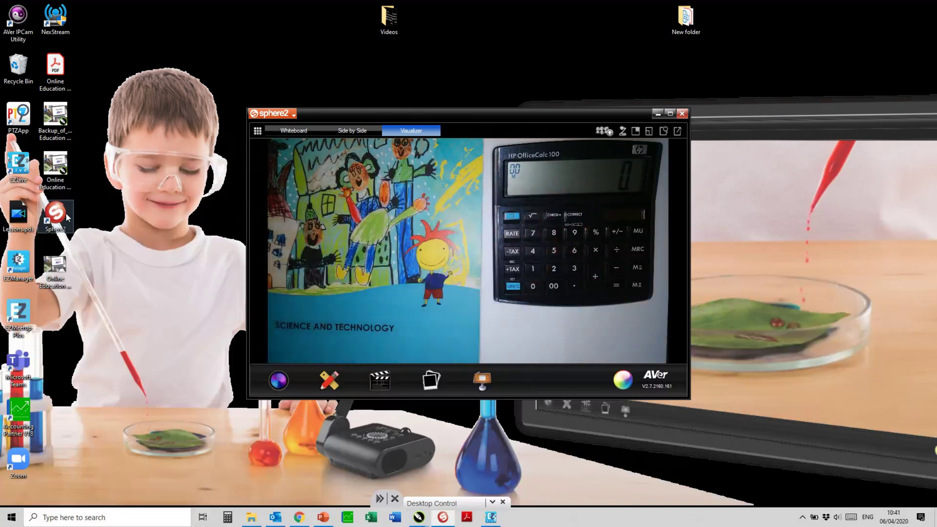
left_click(670, 114)
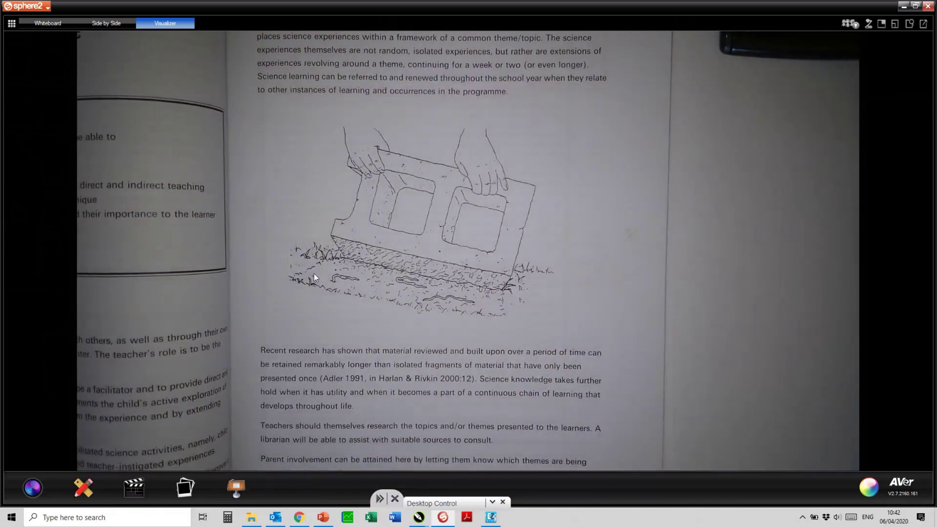
- Bring up the camera controls and freeze, then resume, the live camera image
left_click(34, 491)
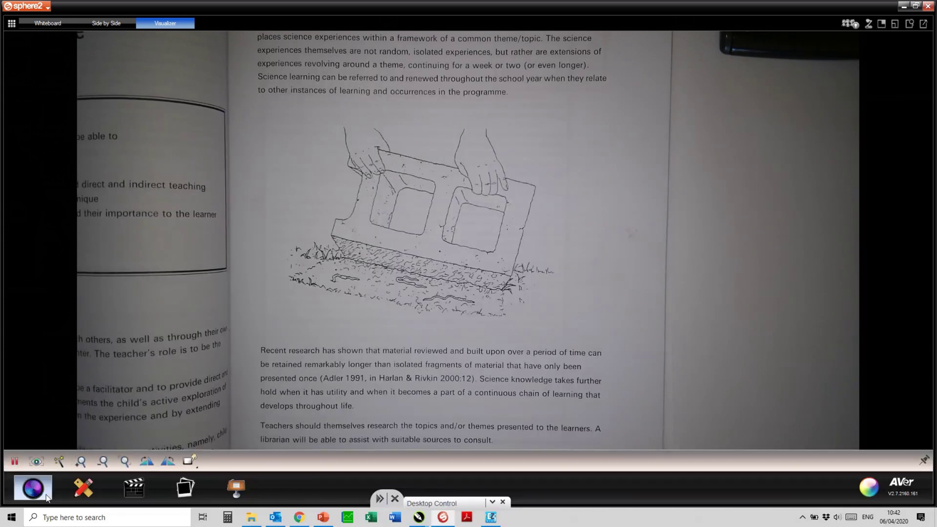
left_click(16, 462)
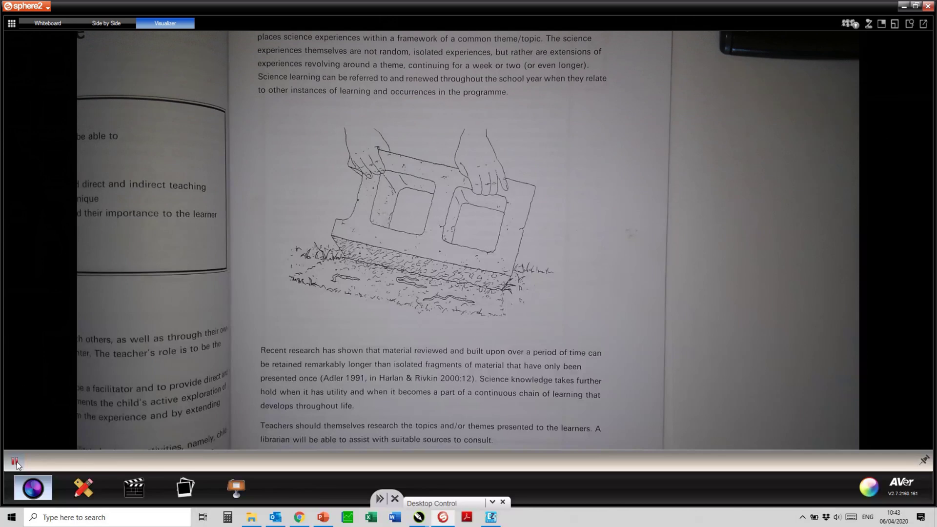
left_click(15, 461)
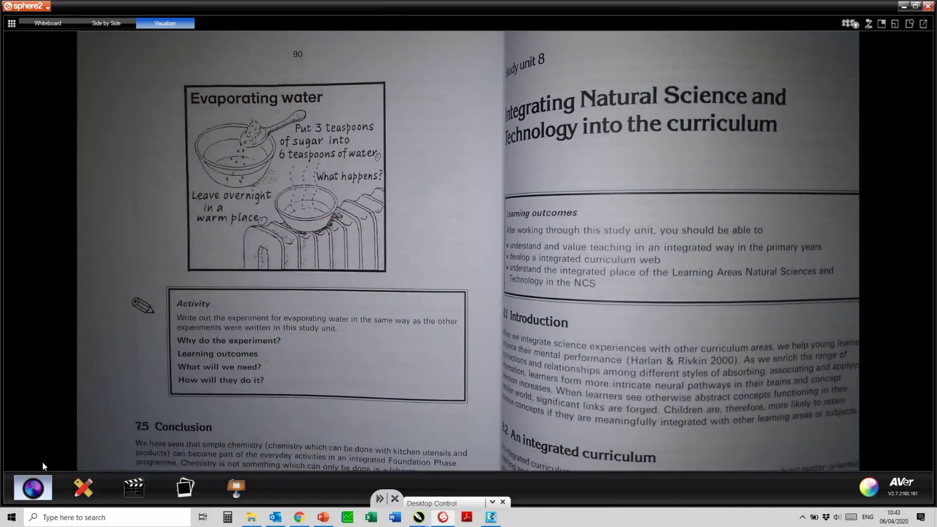
- Zoom the live image in and out, then reset it to normal zoom
mouse_move(36, 488)
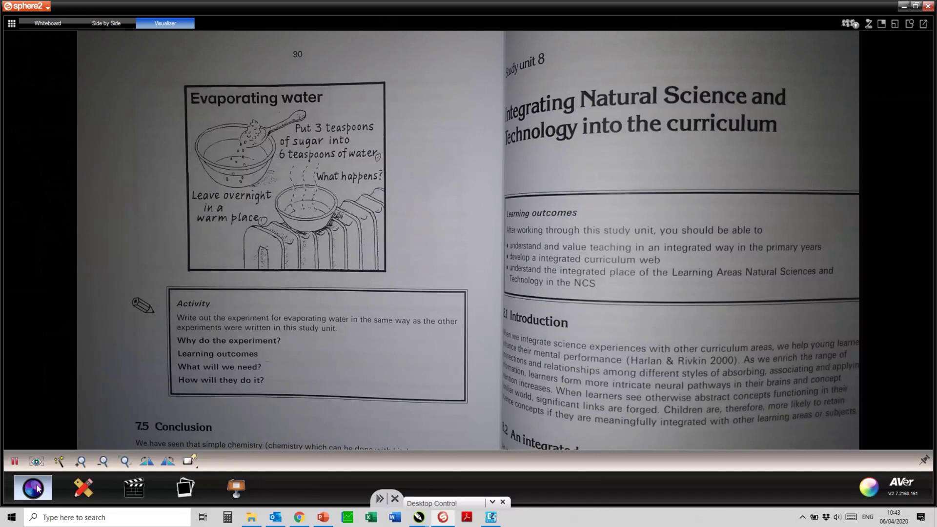
left_click(84, 466)
left_click(84, 468)
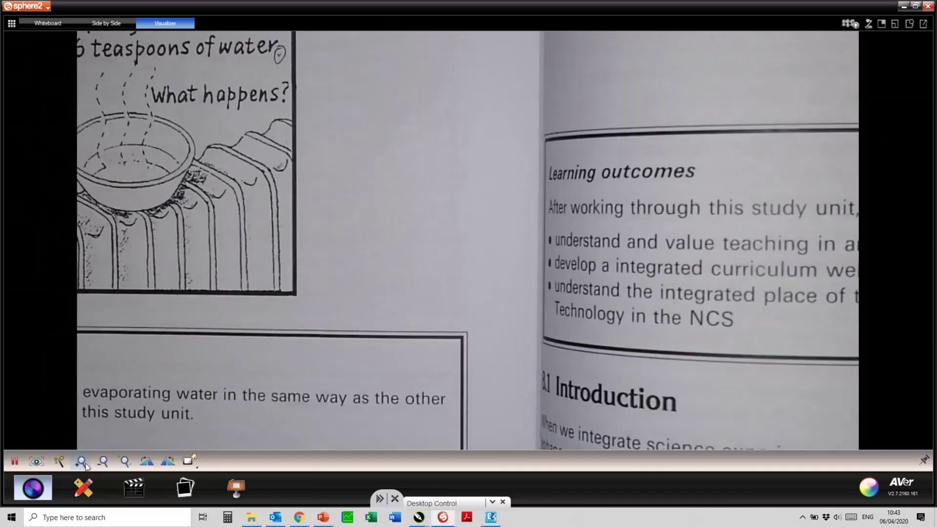
left_click(102, 463)
left_click(102, 464)
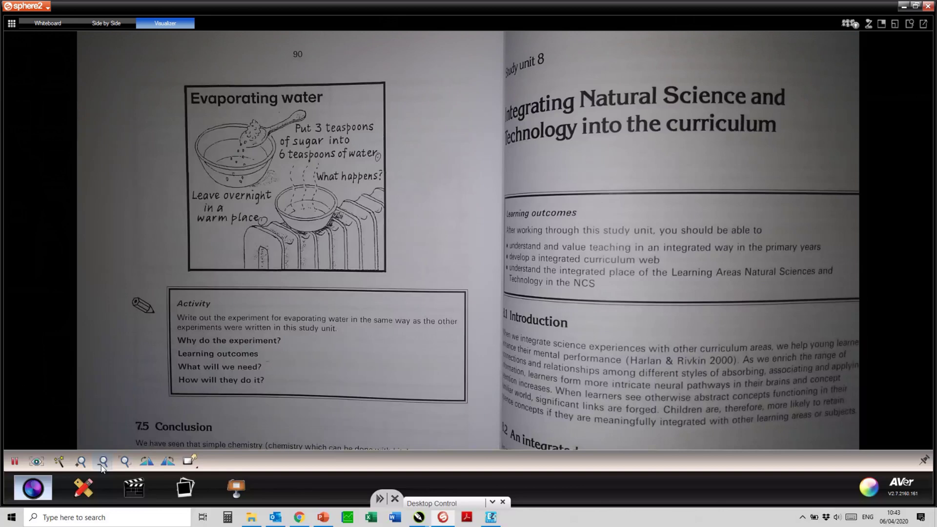
left_click(82, 463)
left_click(81, 463)
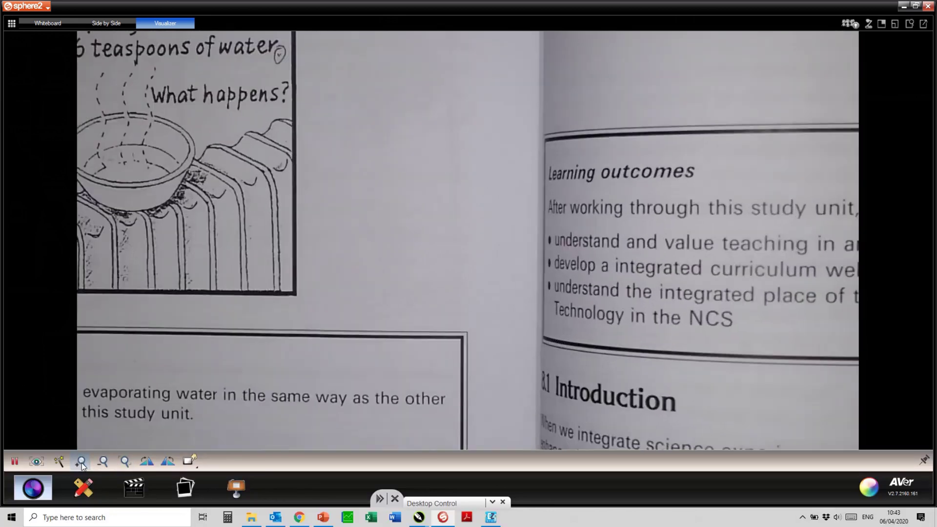
left_click(126, 465)
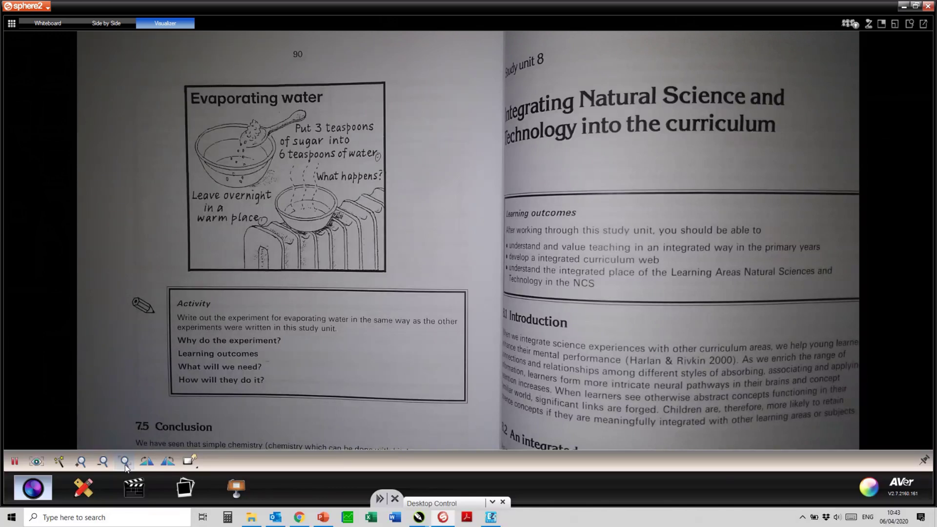
- Rotate the camera image through a full turn until the book is upright
left_click(147, 461)
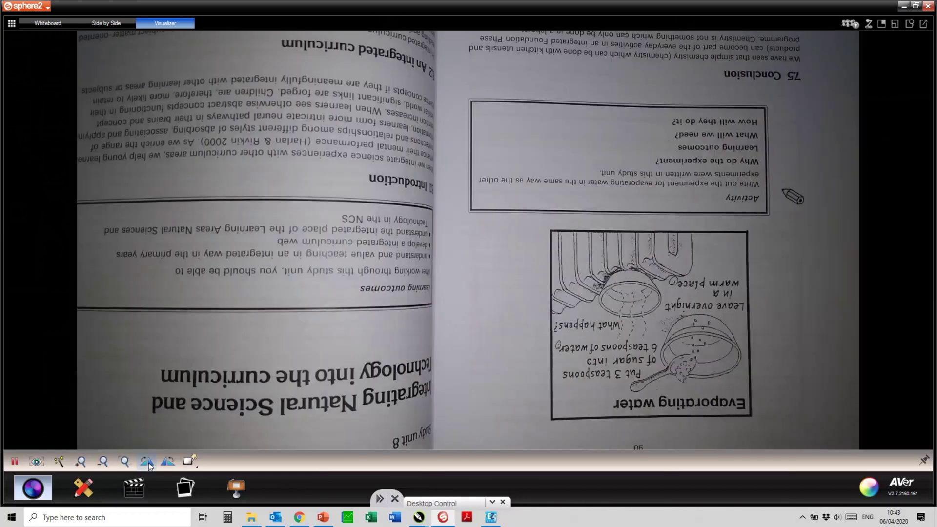
left_click(147, 461)
left_click(148, 462)
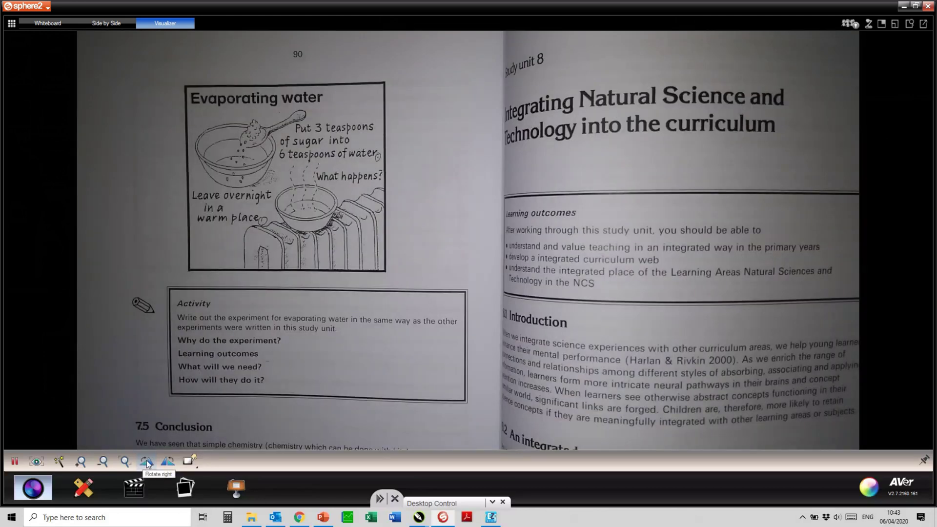
- Check the image adjustment settings, then zoom the live view in on the Activity box
left_click(190, 461)
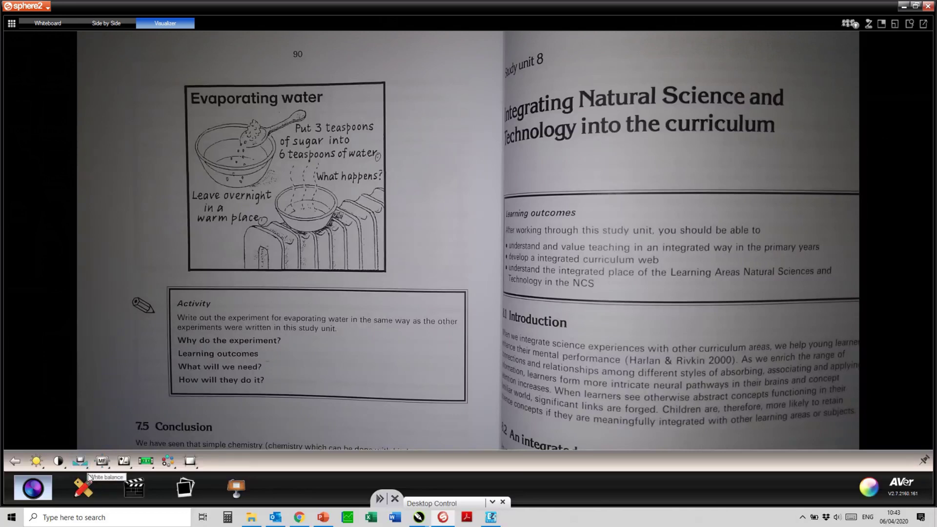
left_click(39, 485)
left_click(81, 464)
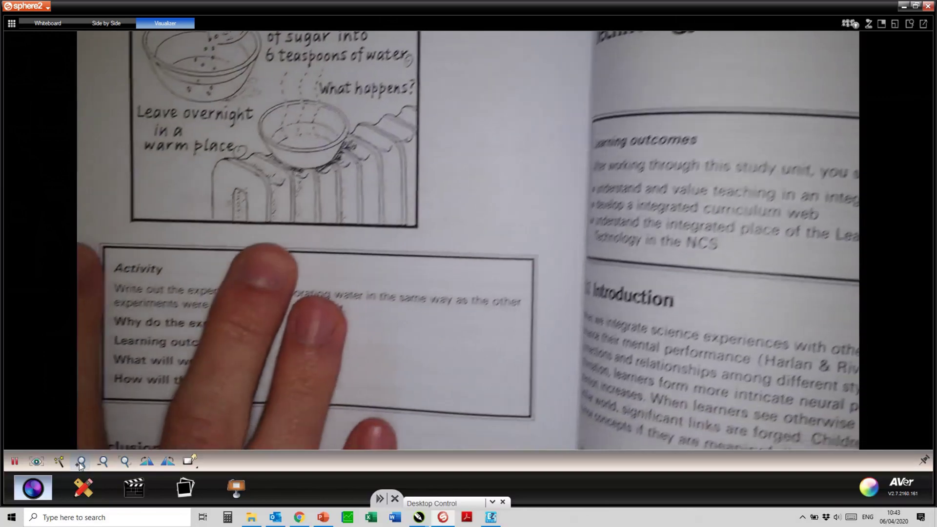
left_click(88, 489)
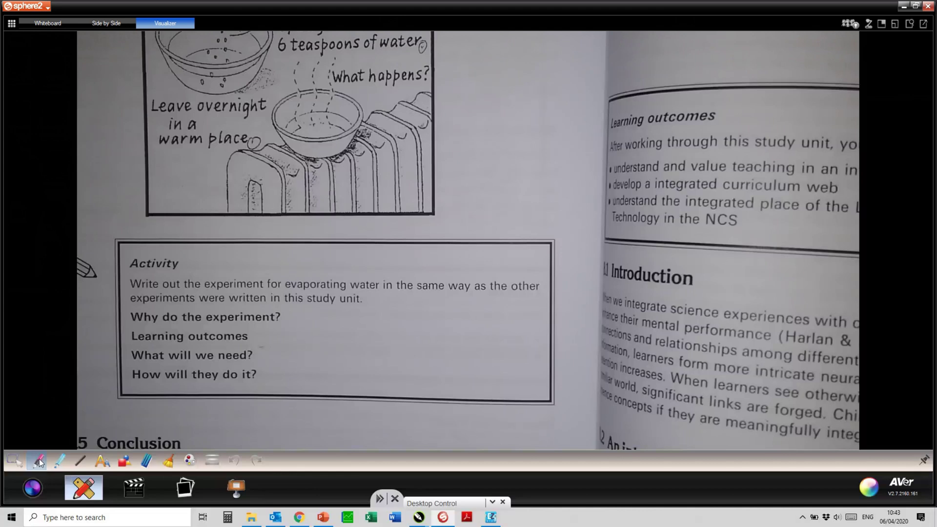
- Scribble and clear freehand loops, then underline 'Activity' and 'Why do the experiment?' in red
mouse_move(191, 328)
left_mouse_down()
mouse_move(161, 338)
mouse_move(249, 372)
left_mouse_up()
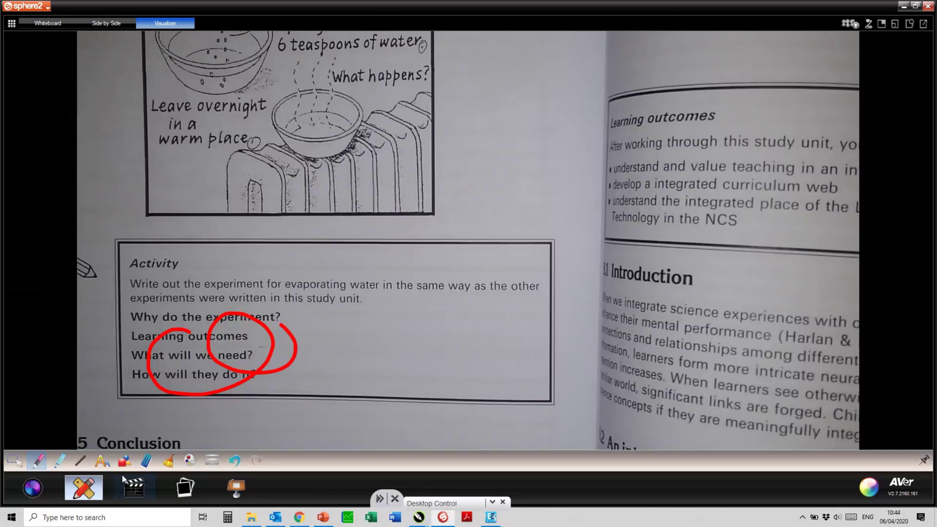
left_click(168, 461)
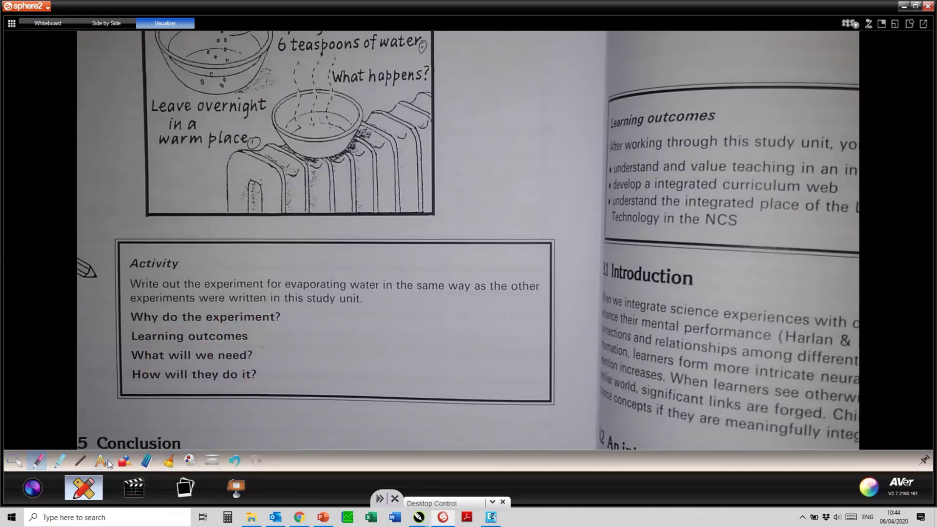
left_click(81, 460)
left_click_drag(125, 274, 191, 274)
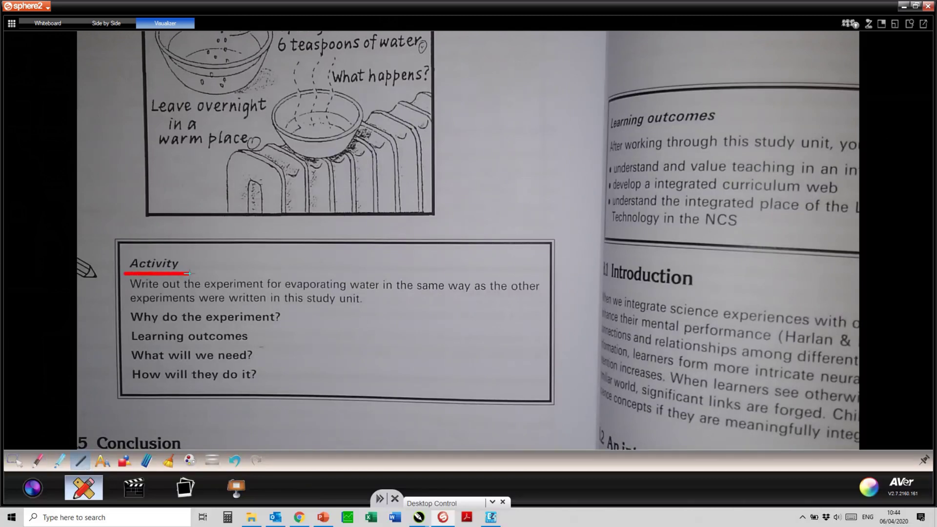
left_click_drag(129, 326, 289, 325)
- Add the red text 'Important' and move it into the Activity box
mouse_move(93, 490)
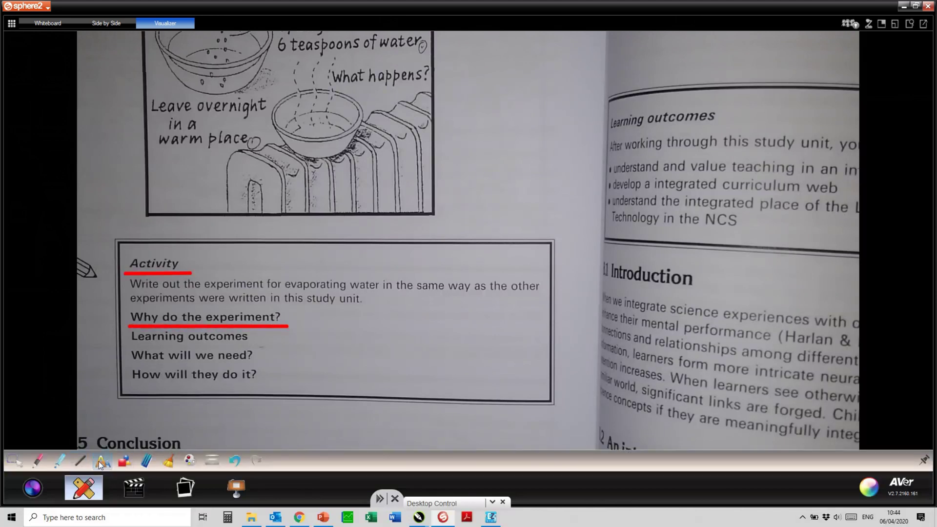
left_click(102, 460)
left_click(277, 368)
type("Imp")
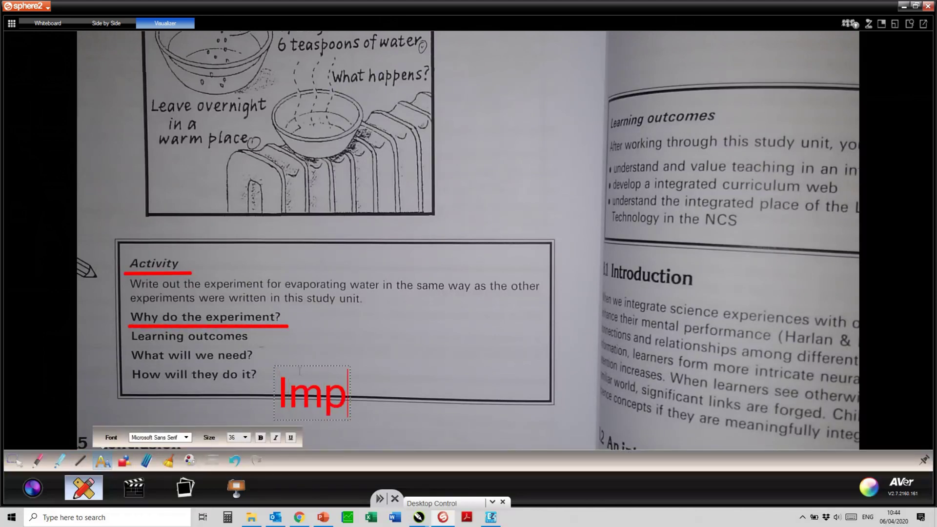
type("ortant")
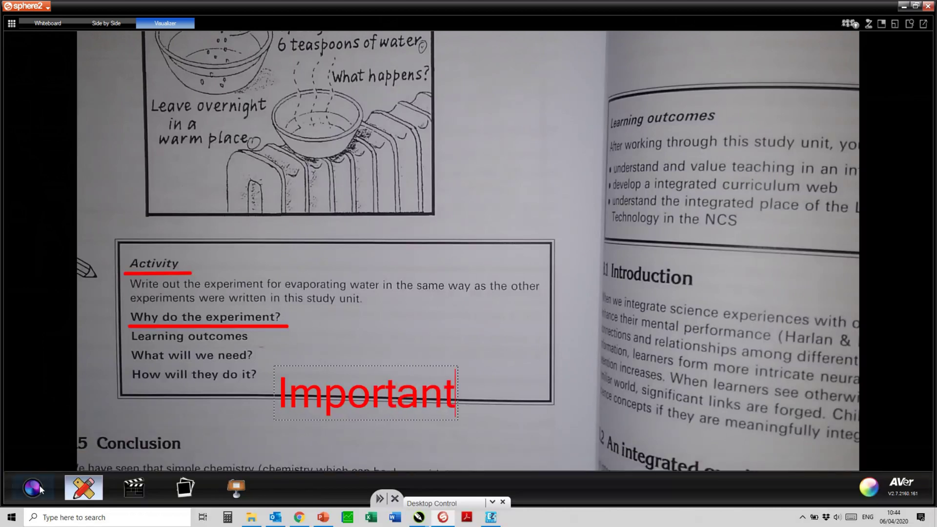
left_click(18, 458)
left_click_drag(383, 393, 472, 375)
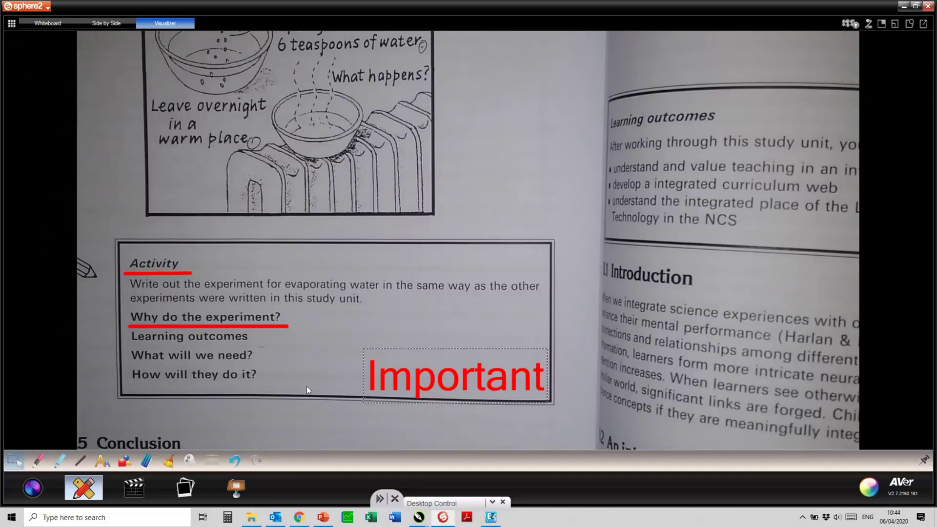
- Draw a filled red circle and a hollow red circle over the Activity box
left_click(124, 460)
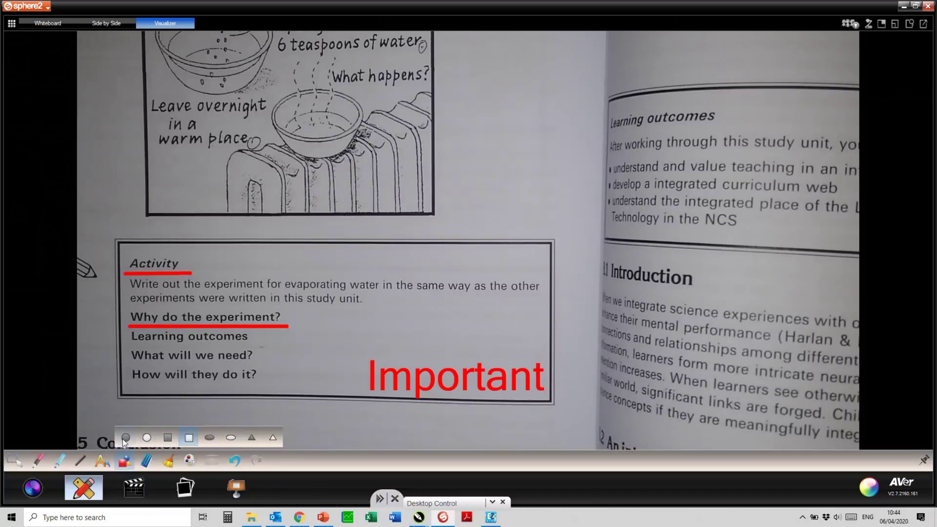
left_click(127, 438)
left_click_drag(249, 221, 329, 294)
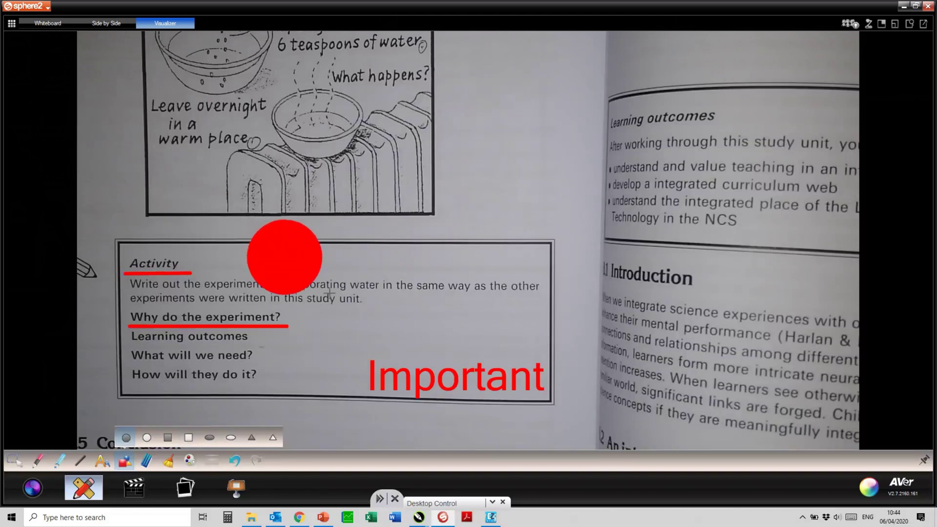
left_click(146, 437)
left_click_drag(360, 240, 449, 329)
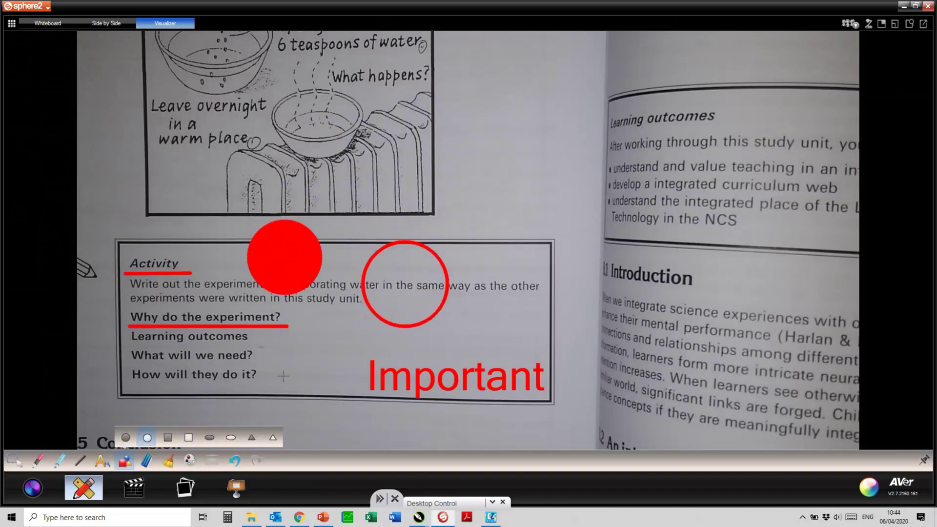
- Undo both red circles and frame the whole Activity box with a hollow red rectangle
left_click(236, 460)
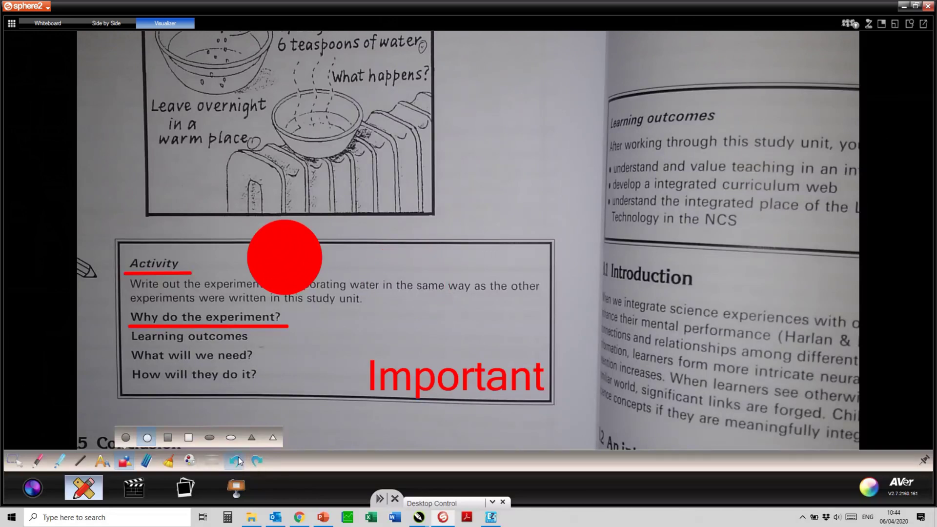
left_click(238, 460)
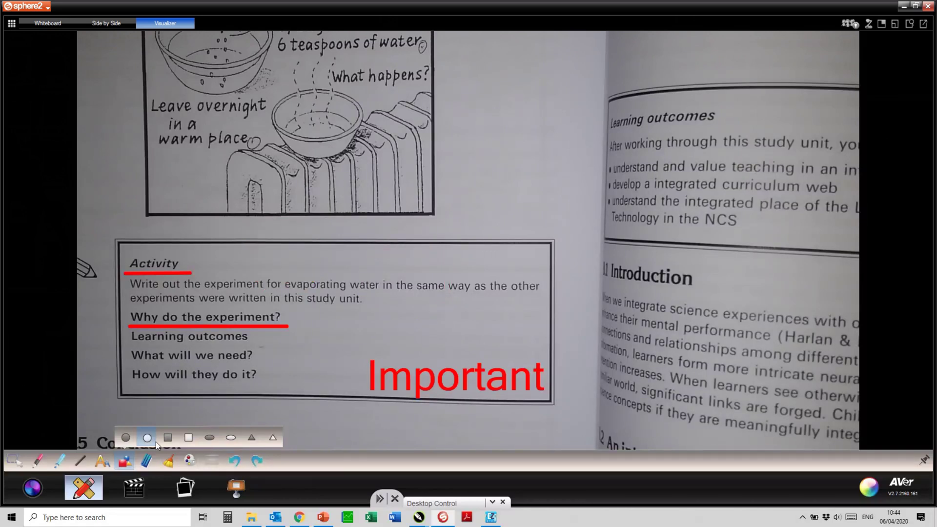
left_click(194, 441)
left_click_drag(103, 224, 579, 418)
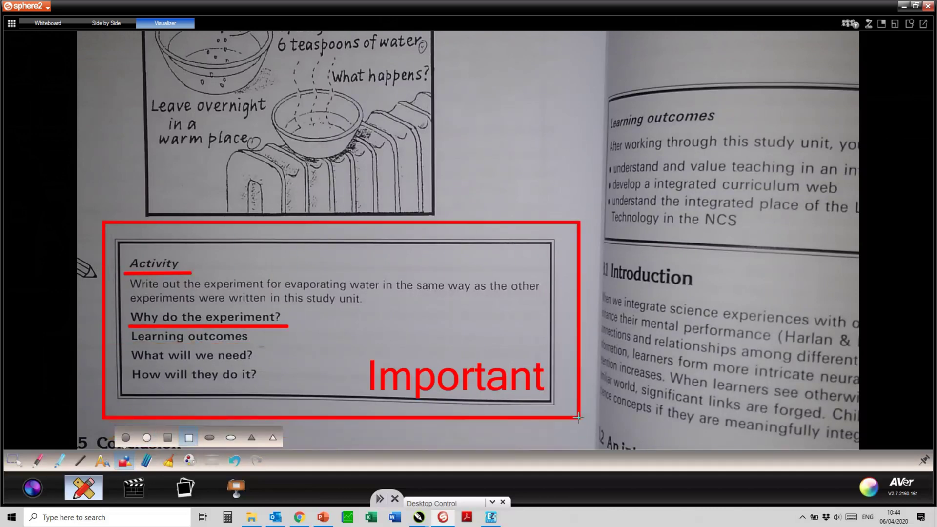
left_click(97, 484)
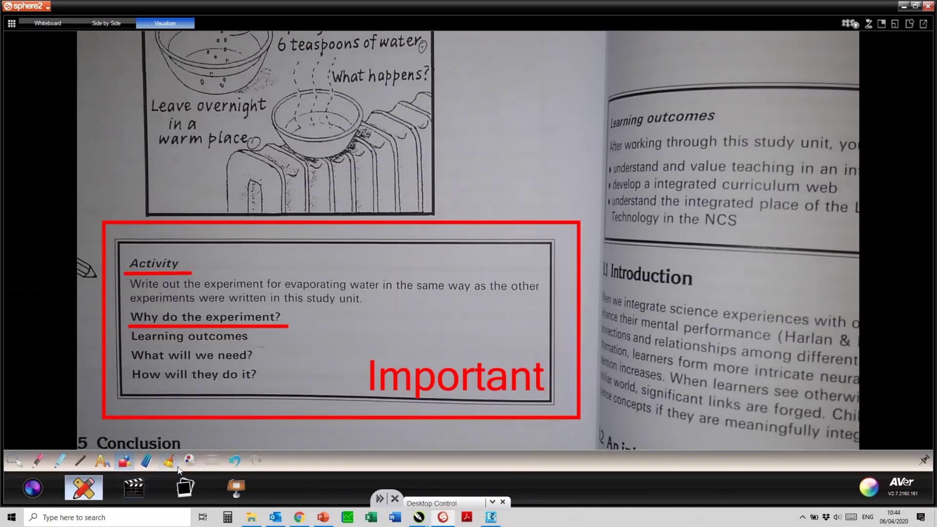
- Undo and redo the last annotations, erase both underlines, then clear all remaining annotations
left_click(234, 462)
left_click(236, 462)
left_click(252, 463)
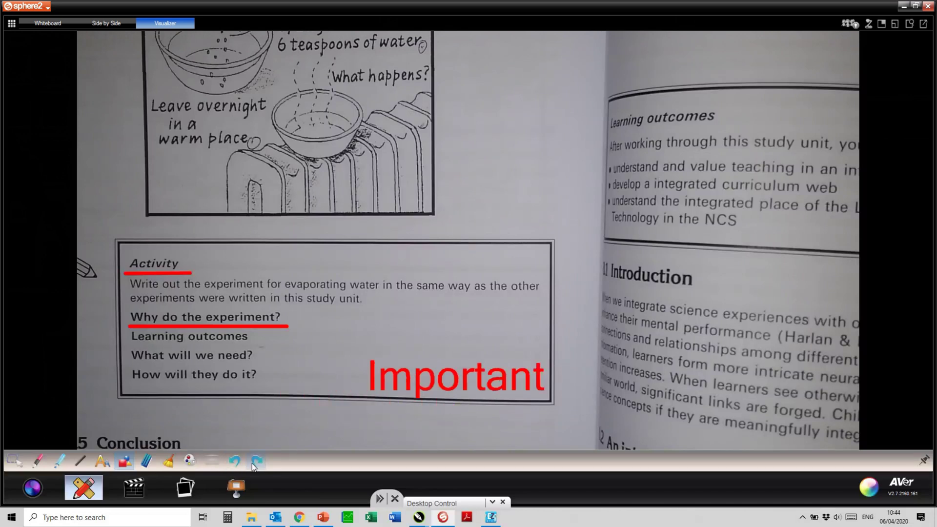
left_click(254, 463)
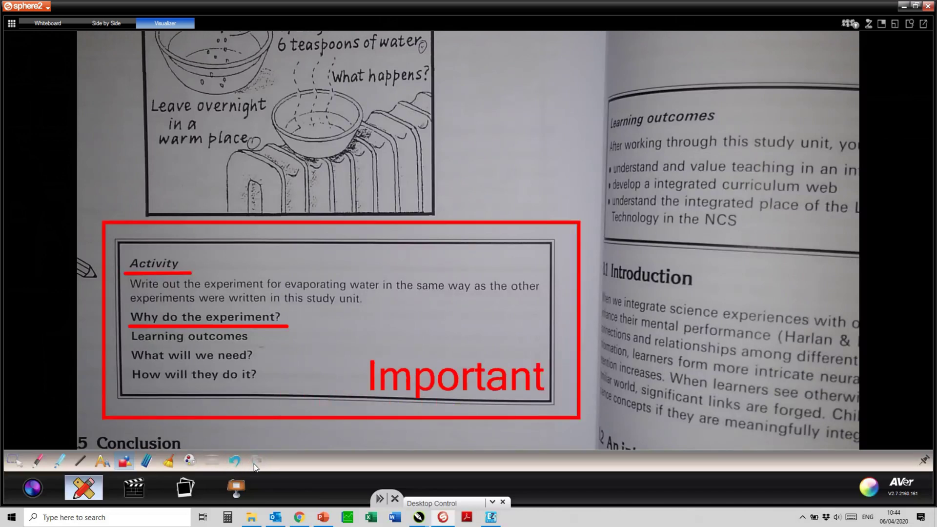
left_click(148, 461)
left_click(214, 325)
left_click(177, 274)
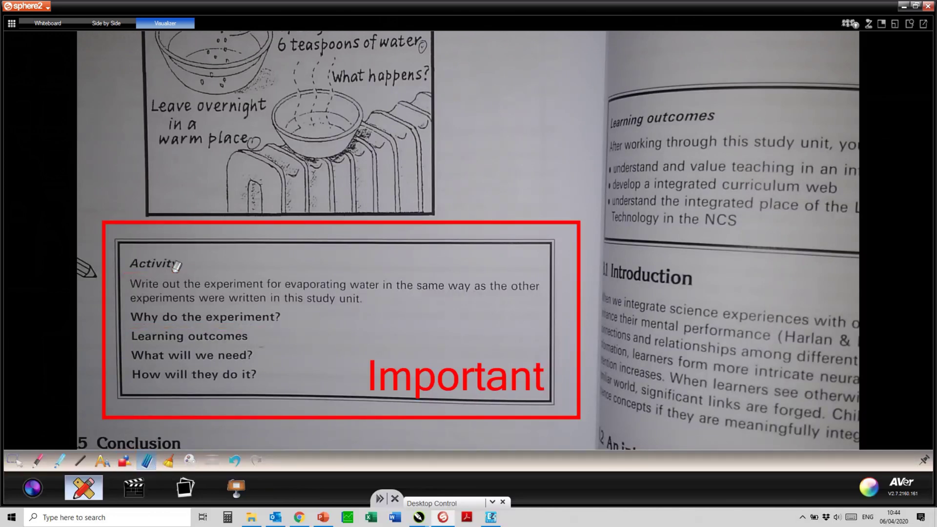
left_click(174, 463)
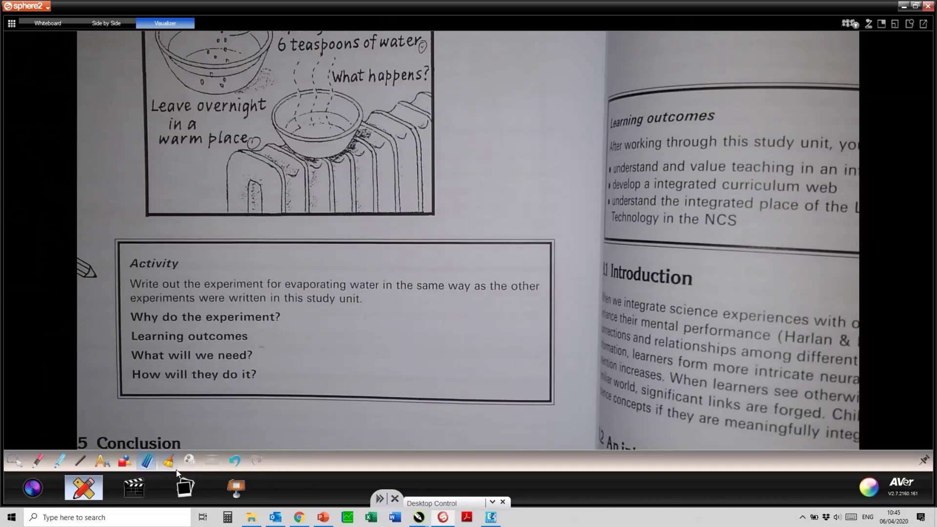
- Switch to the recording controls and open Options from the sphere2 menu
left_click(136, 490)
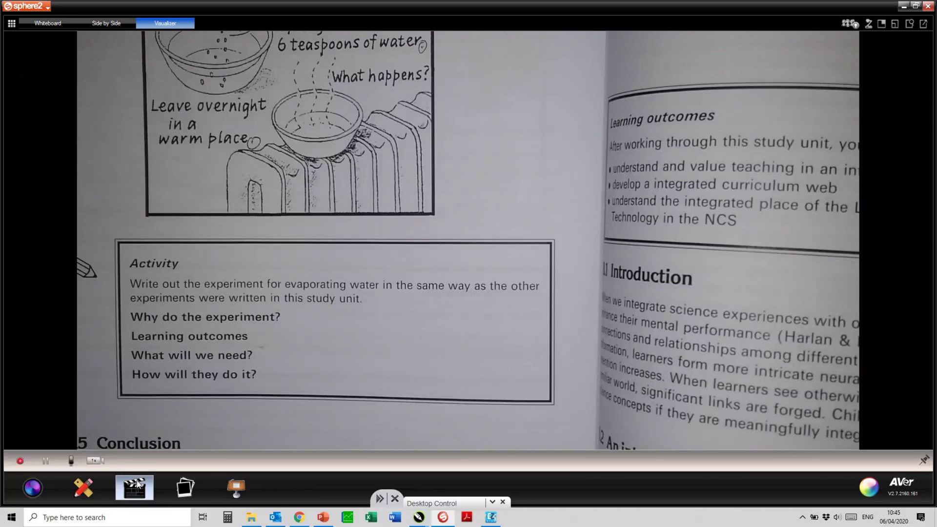
left_click(39, 10)
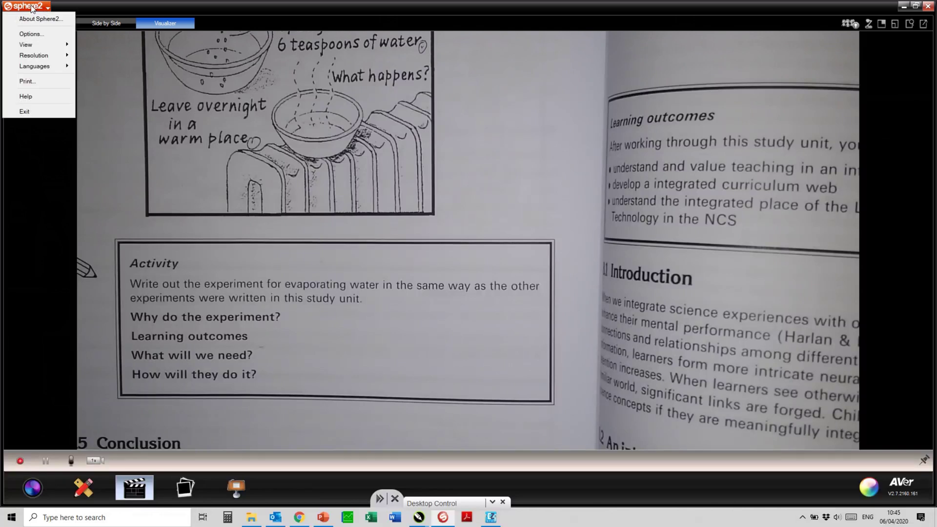
left_click(40, 34)
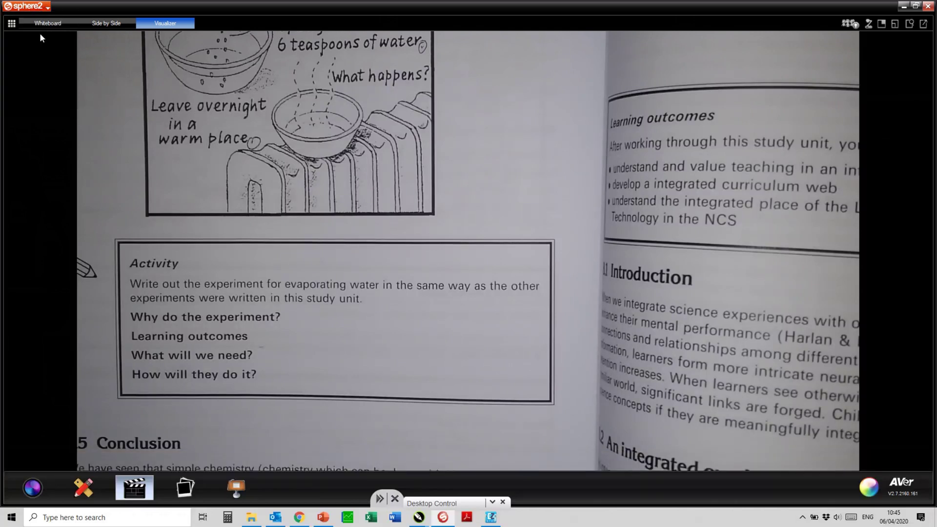
- On the Video tab, keep prefix 'Video', the date-time suffix and MP4 format
left_click(373, 124)
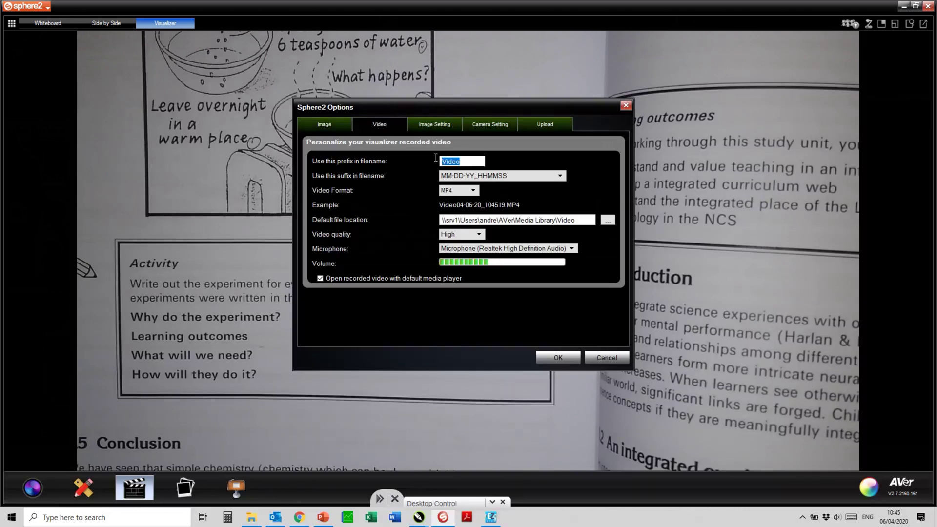
double_click(472, 162)
left_click(472, 162)
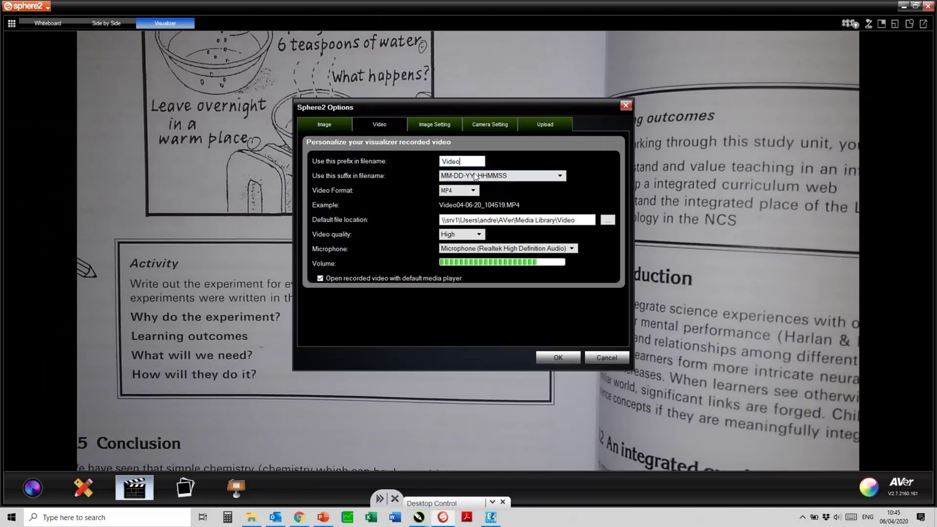
left_click(469, 179)
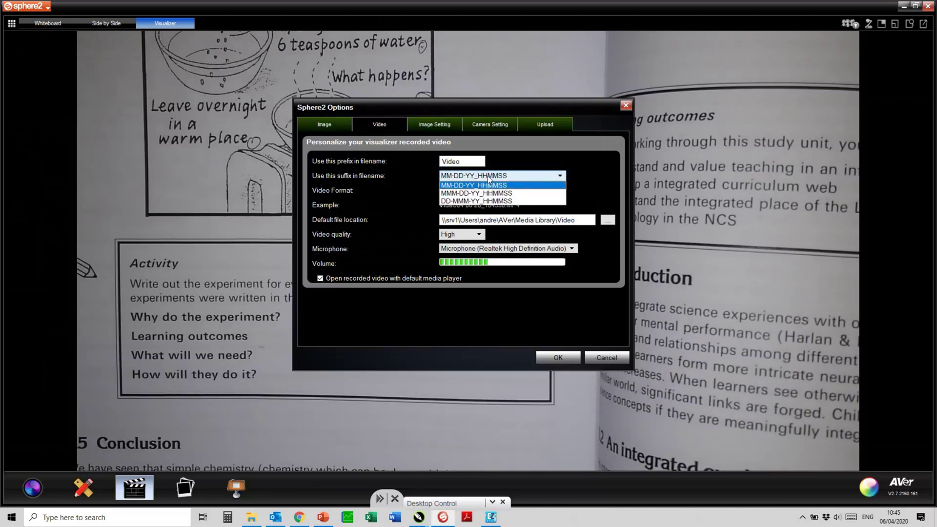
left_click(487, 176)
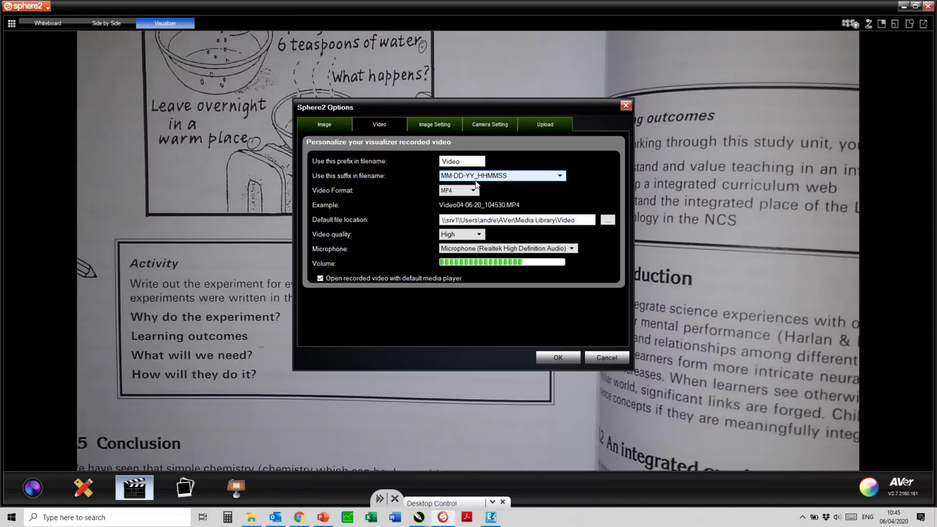
left_click(473, 191)
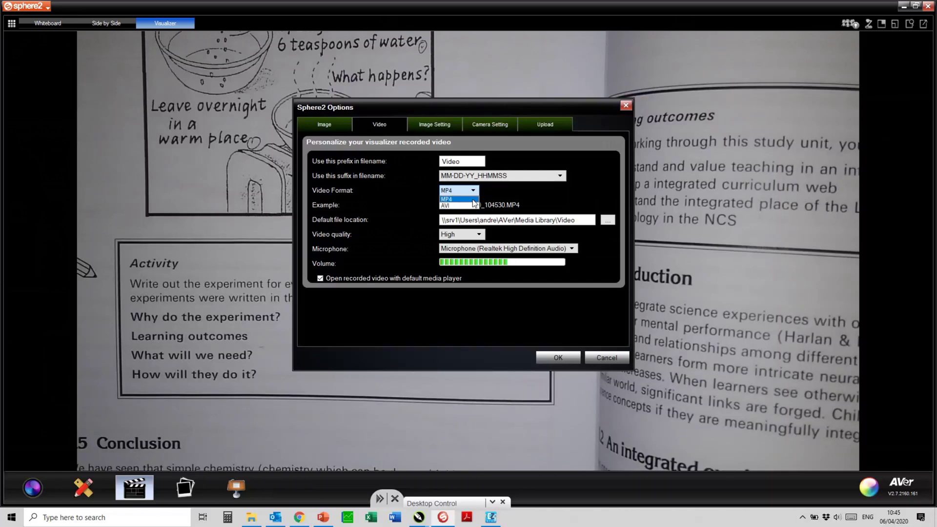
left_click(473, 199)
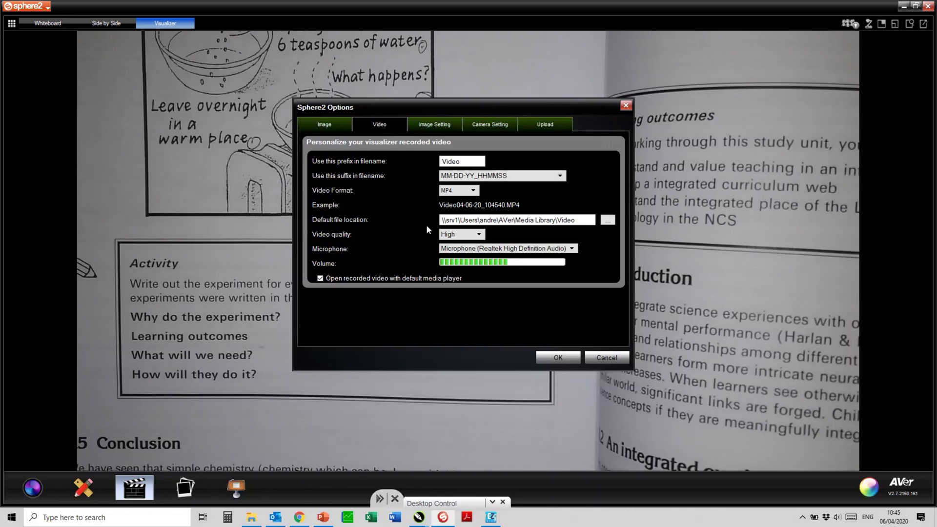
- Keep High quality, set the microphone to Aver Audio, save, and start recording
left_click(474, 235)
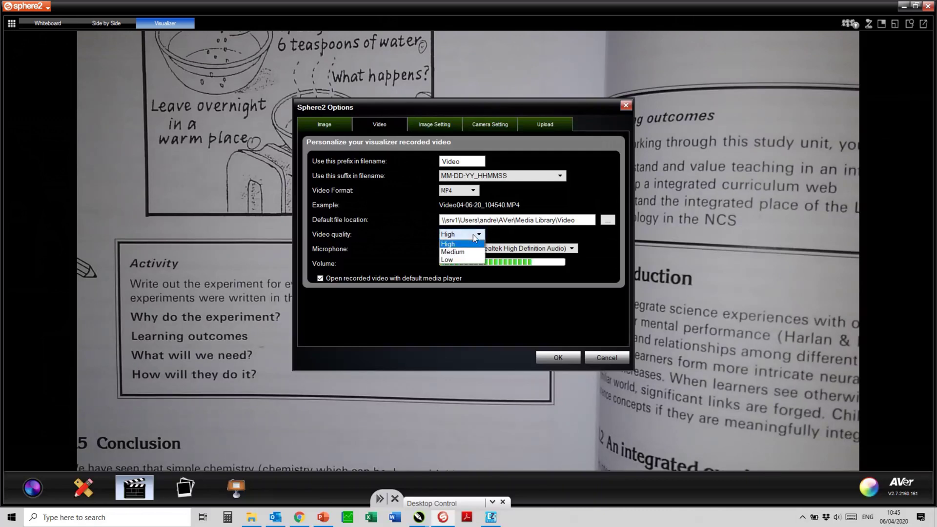
left_click(493, 236)
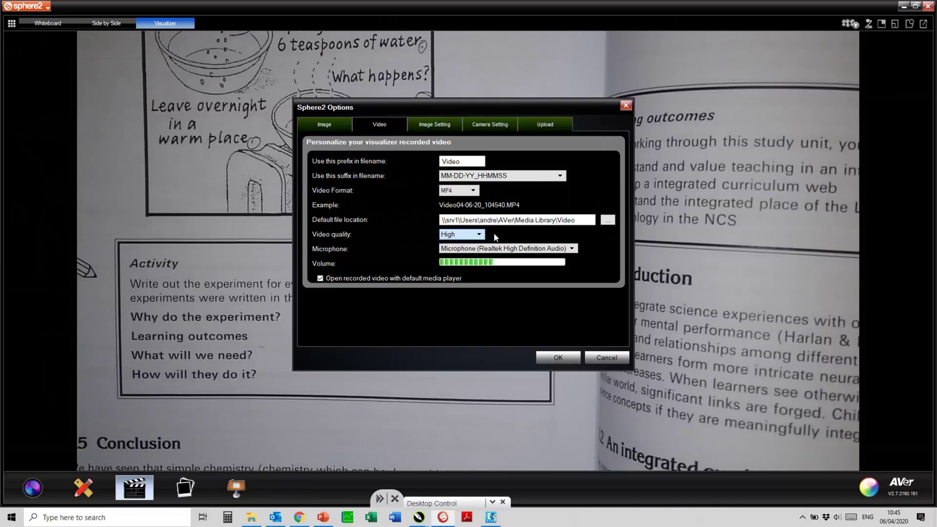
left_click(492, 249)
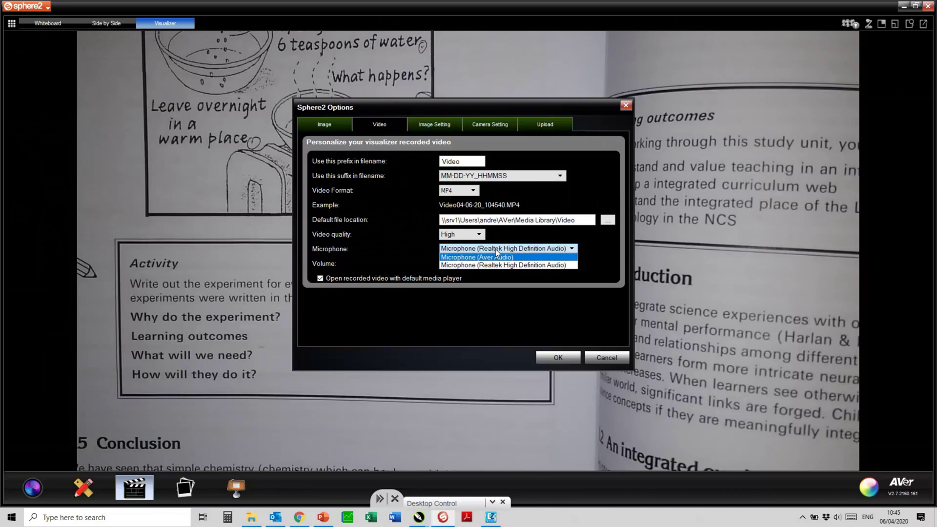
left_click(495, 248)
key("Up")
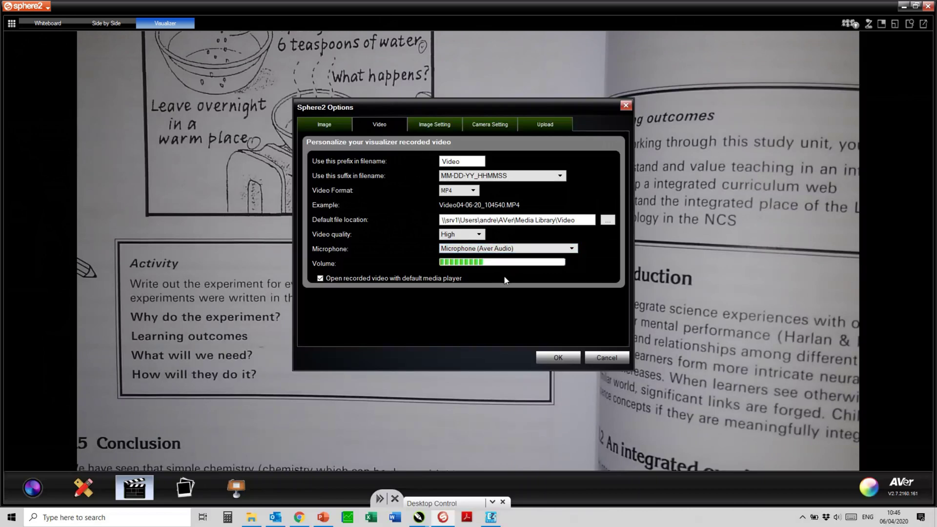
left_click(558, 357)
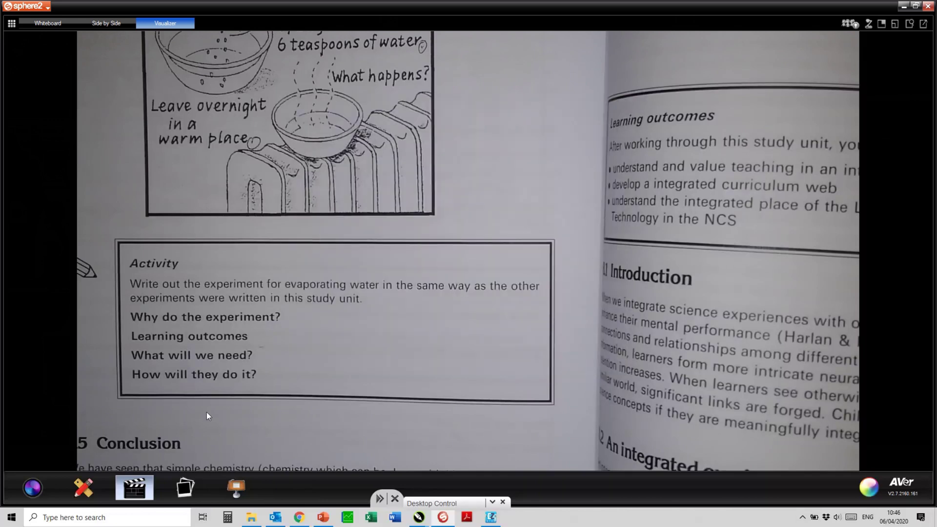
left_click(150, 488)
left_click(22, 461)
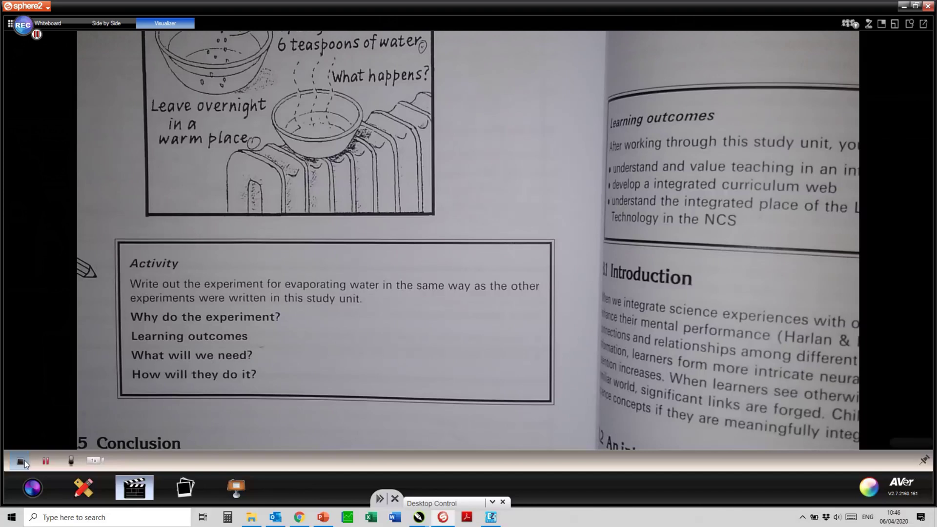